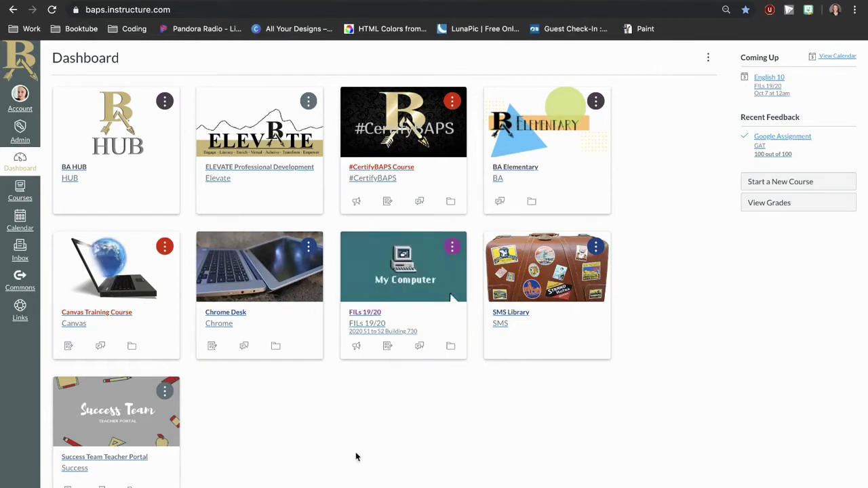
# In the Success Team Teacher Portal course, create a new module named "The American Revolution" without a lock date.
pyautogui.click(100, 458)
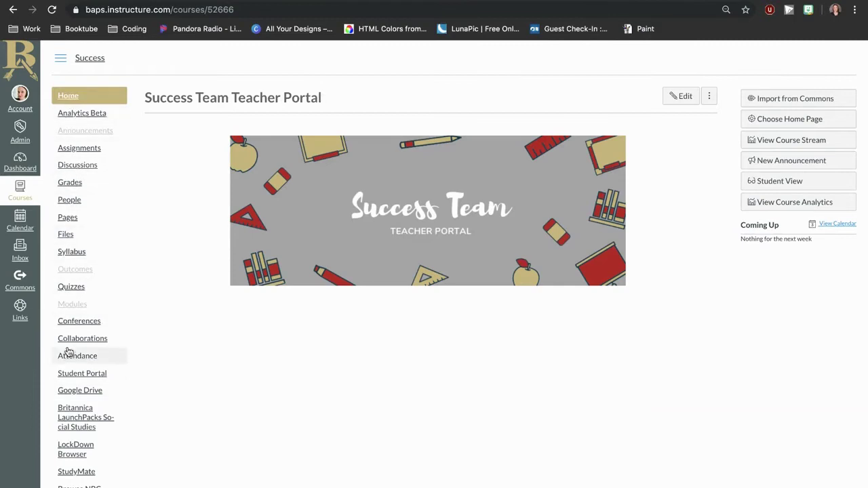
pyautogui.click(90, 308)
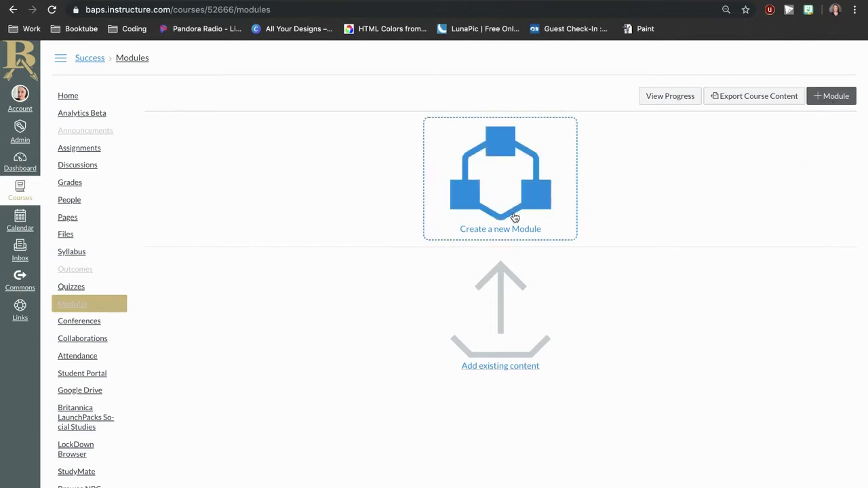
pyautogui.click(482, 216)
pyautogui.click(482, 233)
pyautogui.write('The American Revolution')
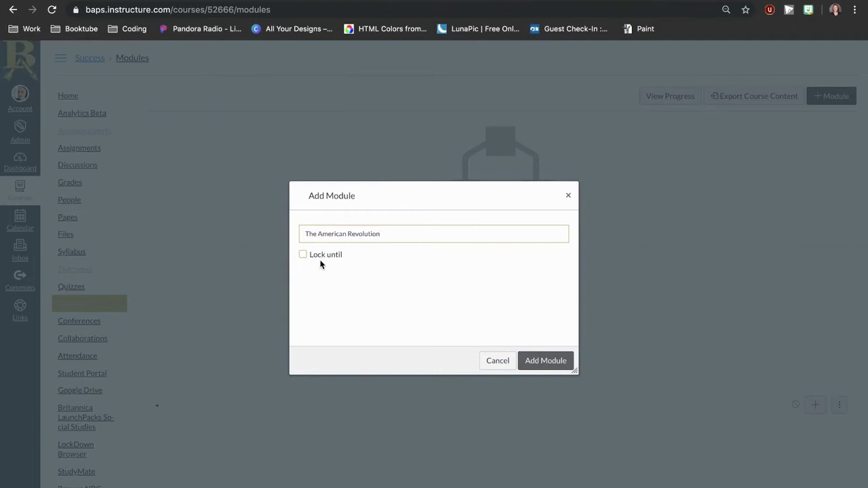
pyautogui.click(562, 360)
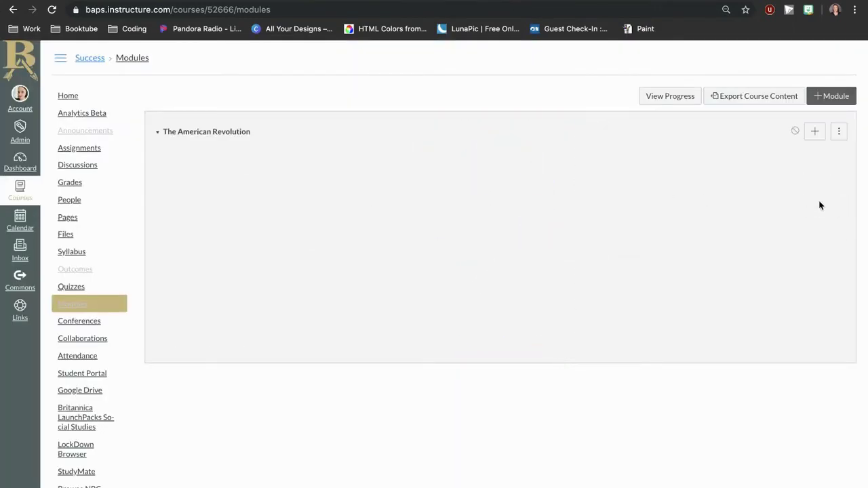
# Add a new page named "The Founding Fathers" to The American Revolution module, without indentation.
pyautogui.click(815, 132)
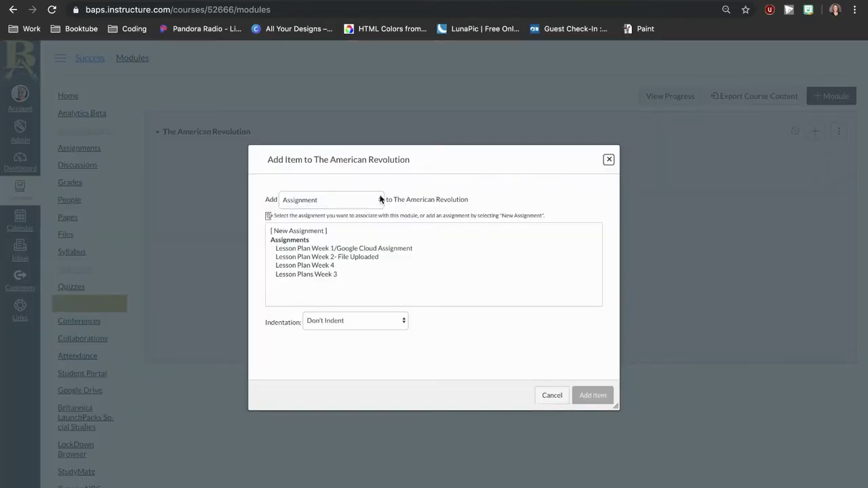
pyautogui.click(366, 202)
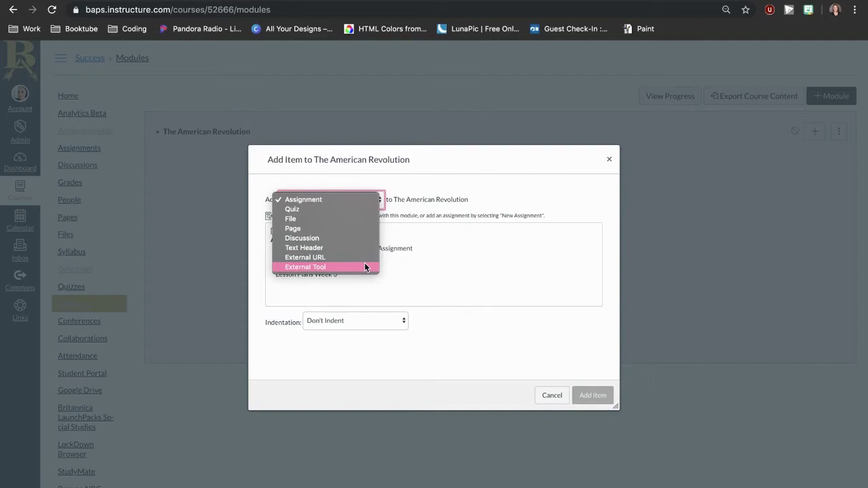
pyautogui.press('Escape')
pyautogui.click(341, 233)
pyautogui.click(340, 232)
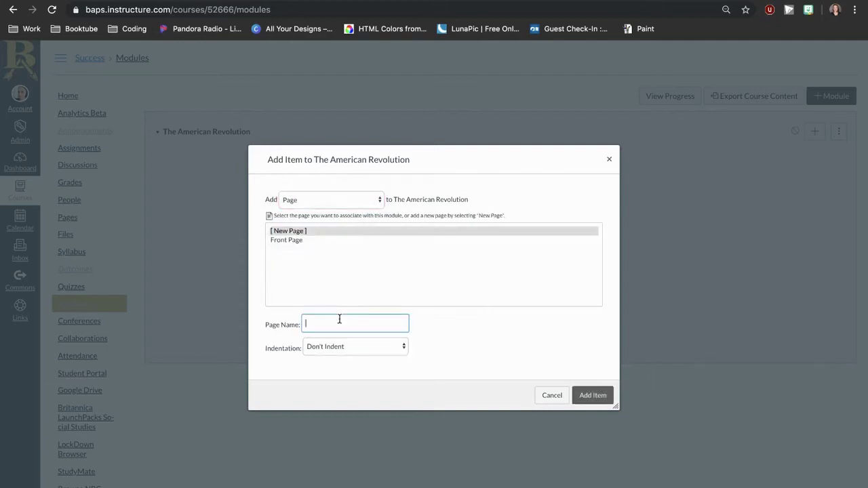
pyautogui.write('The Founding Fathers')
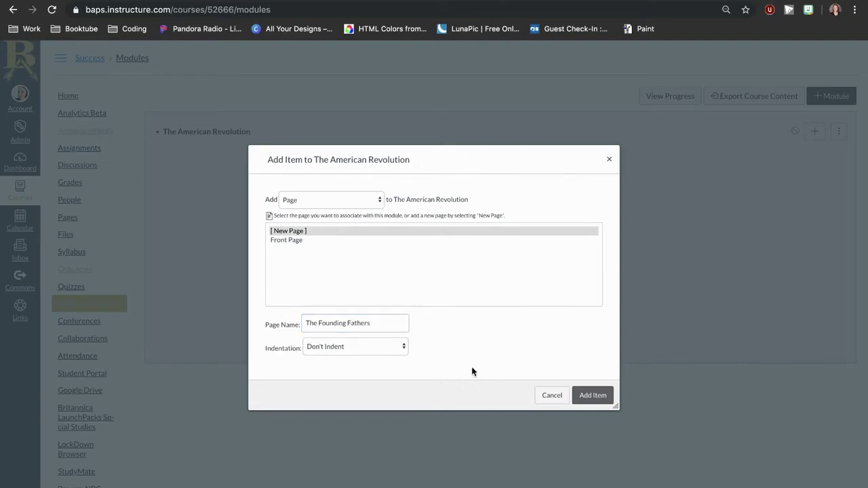
pyautogui.click(591, 396)
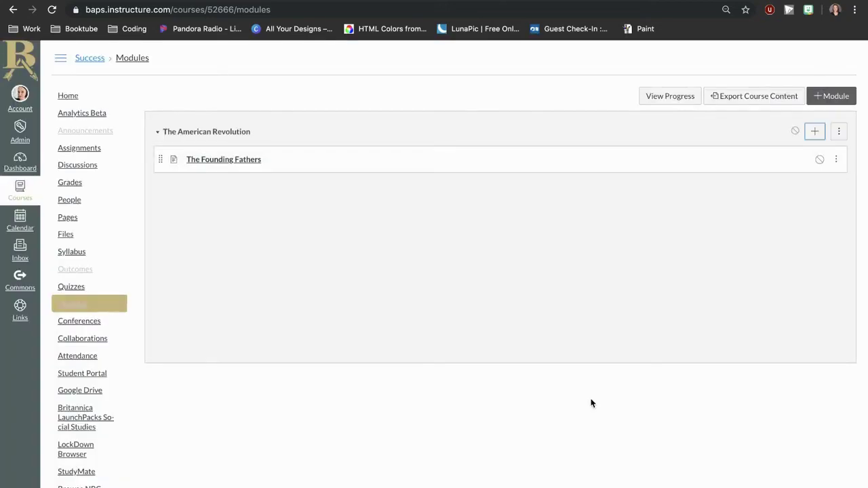
# Enter "Links to The Founding Fathers" as the content of The Founding Fathers page and save it unpublished.
pyautogui.click(213, 163)
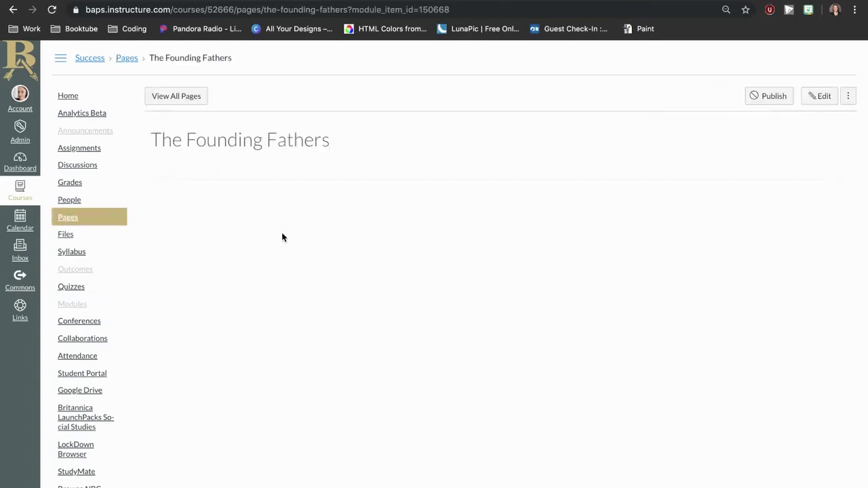
pyautogui.click(825, 93)
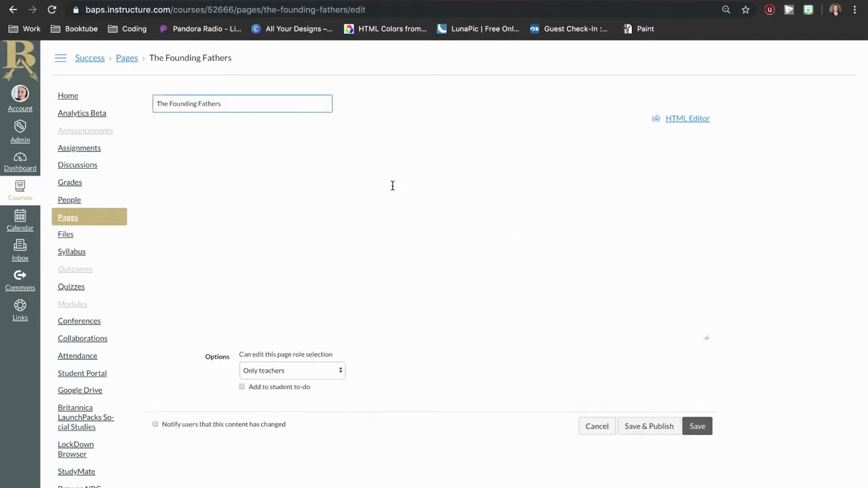
pyautogui.write('Lin')
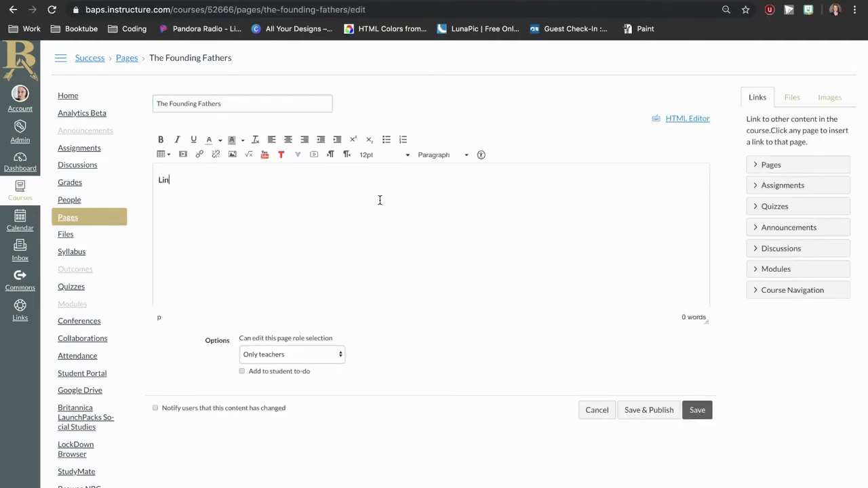
pyautogui.write('ks to The Founding Fathers')
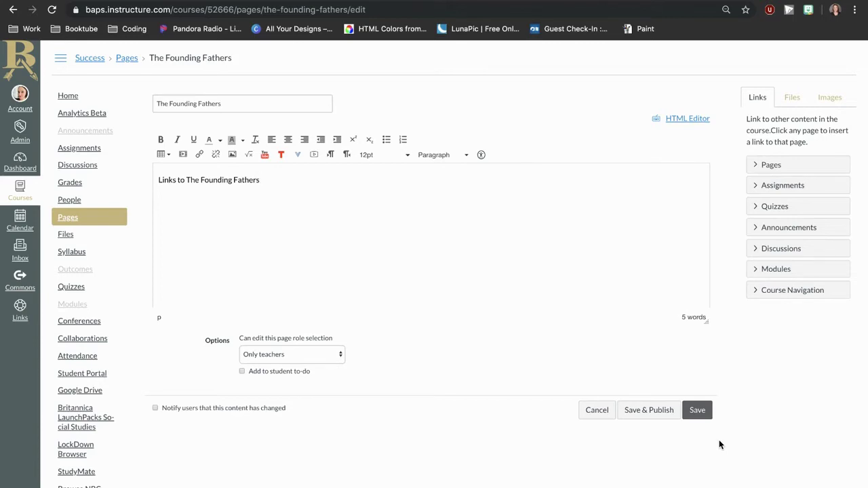
pyautogui.click(697, 411)
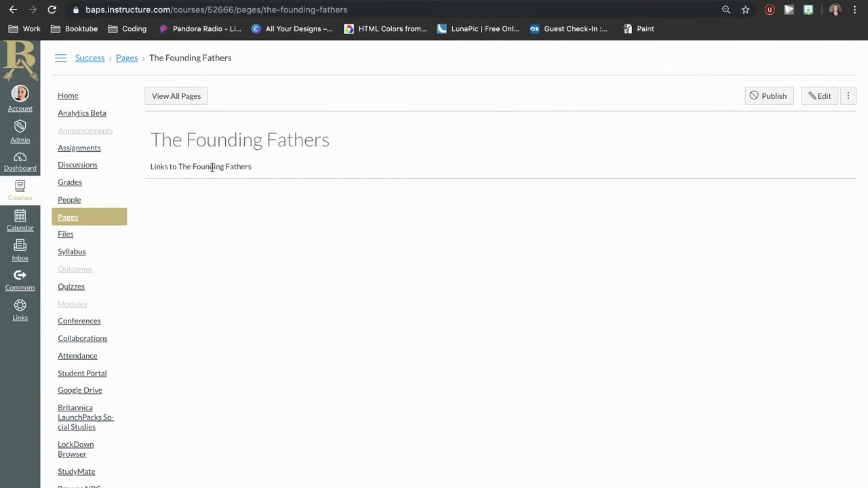
# Add a new assignment named "The Founding Fathers Venn Diagram" to The American Revolution module.
pyautogui.click(76, 306)
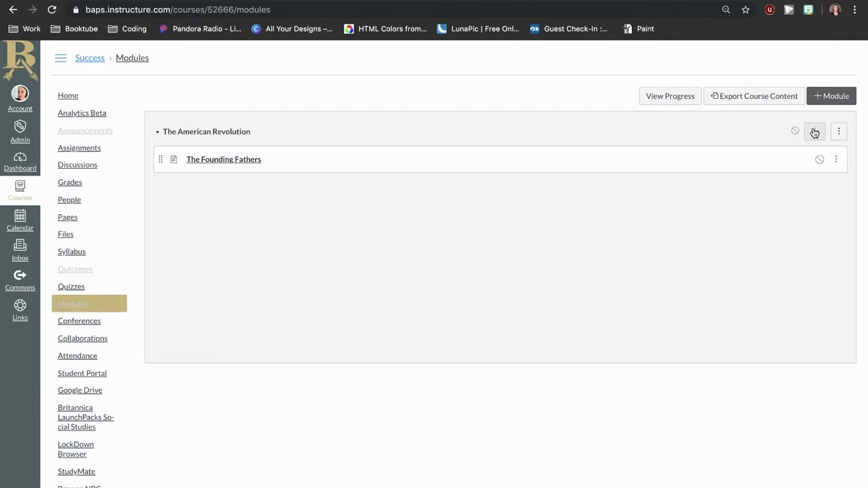
pyautogui.click(815, 133)
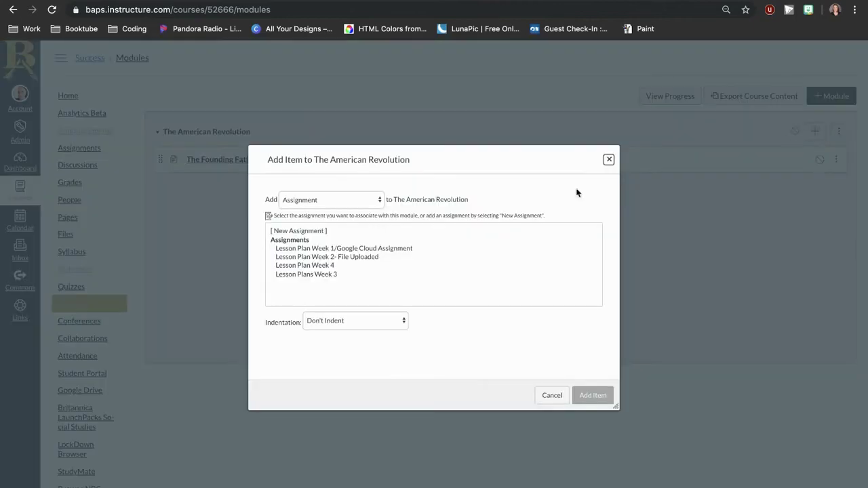
pyautogui.click(322, 230)
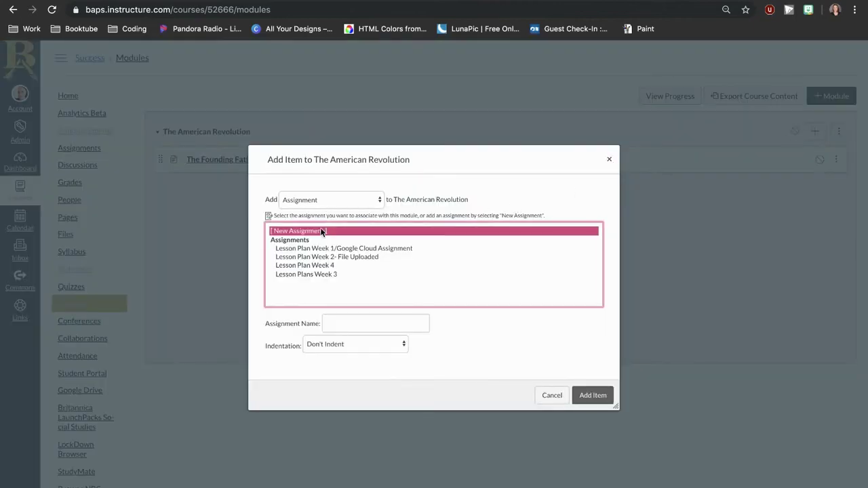
pyautogui.click(349, 320)
pyautogui.write('The')
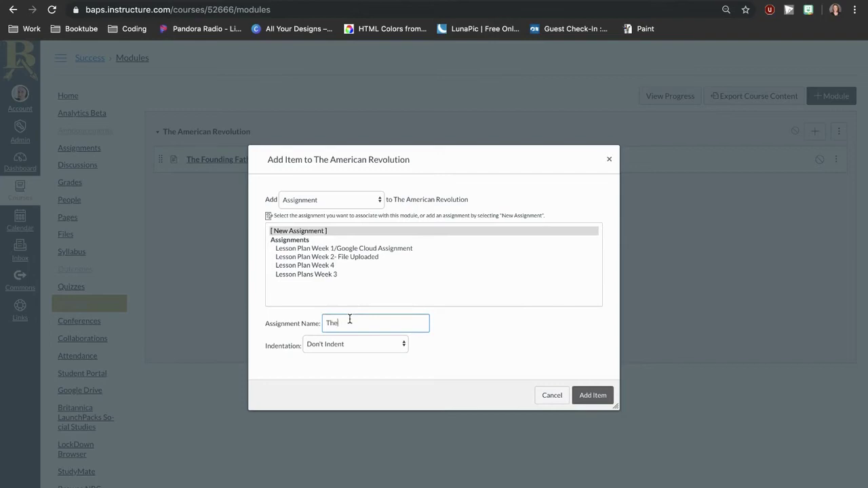
pyautogui.write(' Founding Fathers Venn Diagram')
pyautogui.click(592, 396)
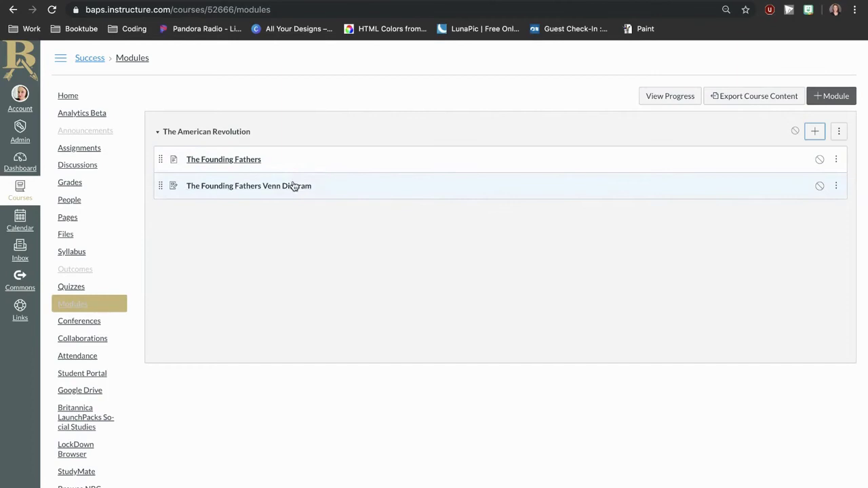
# Edit the Venn Diagram assignment and set its due date to October 11, 2019 for everyone.
pyautogui.click(231, 189)
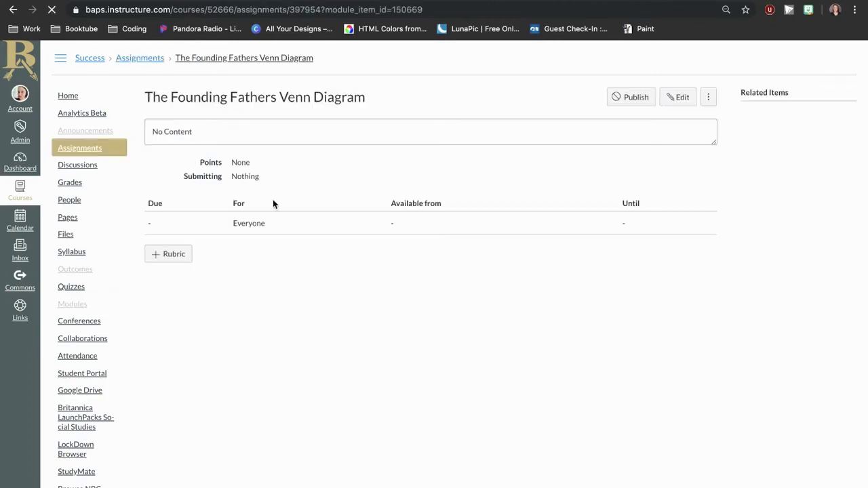
pyautogui.click(670, 96)
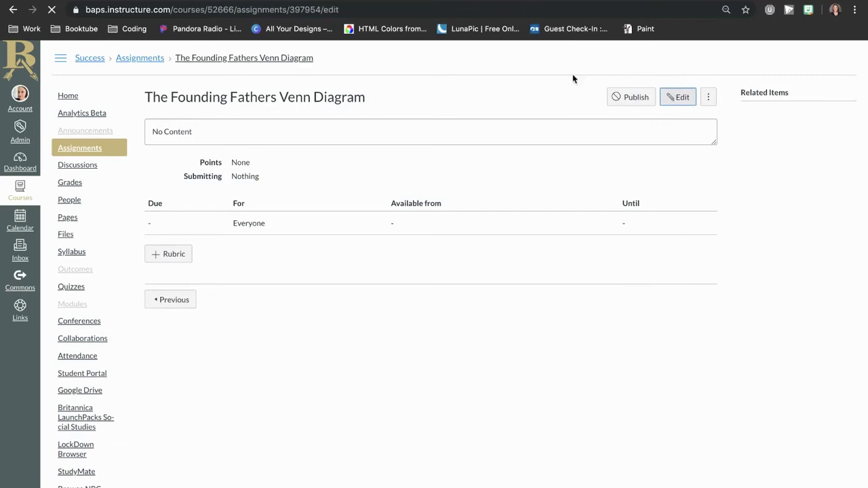
pyautogui.scroll(-5, 475, 407)
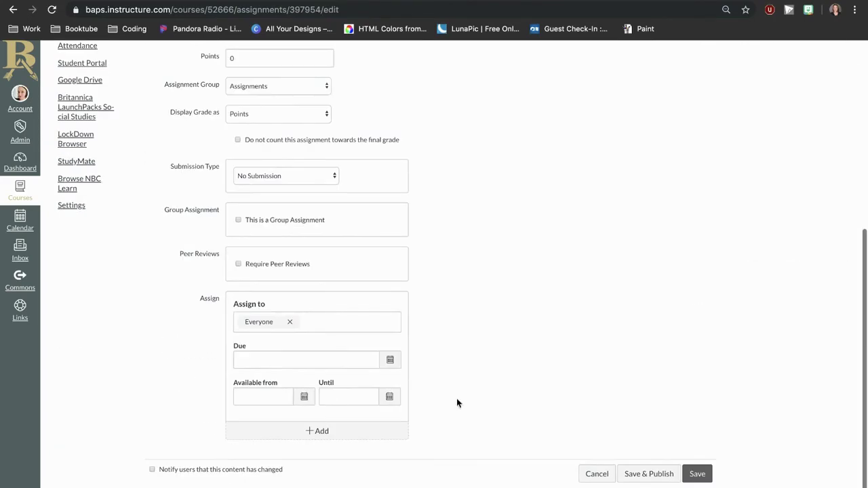
pyautogui.click(388, 361)
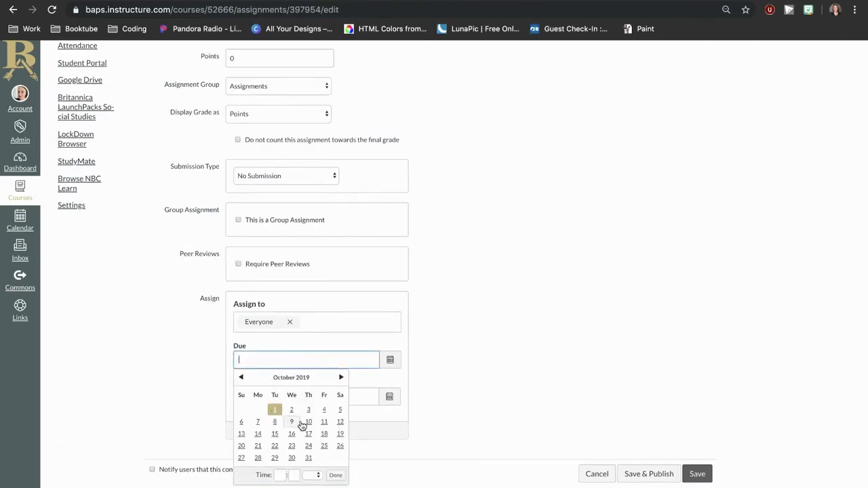
pyautogui.click(324, 421)
# Enter "Directions" as the assignment's description and save the assignment without publishing it.
pyautogui.scroll(5, 538, 282)
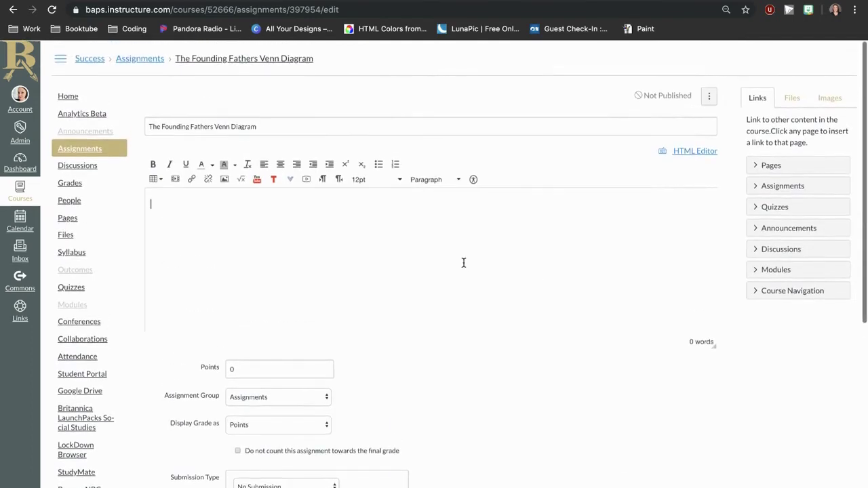
pyautogui.click(463, 262)
pyautogui.write('Directions')
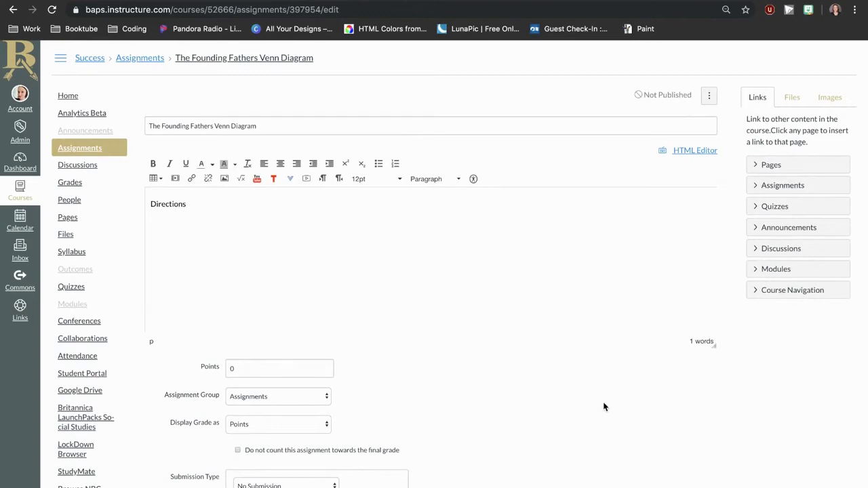
pyautogui.scroll(-5, 604, 407)
pyautogui.click(695, 471)
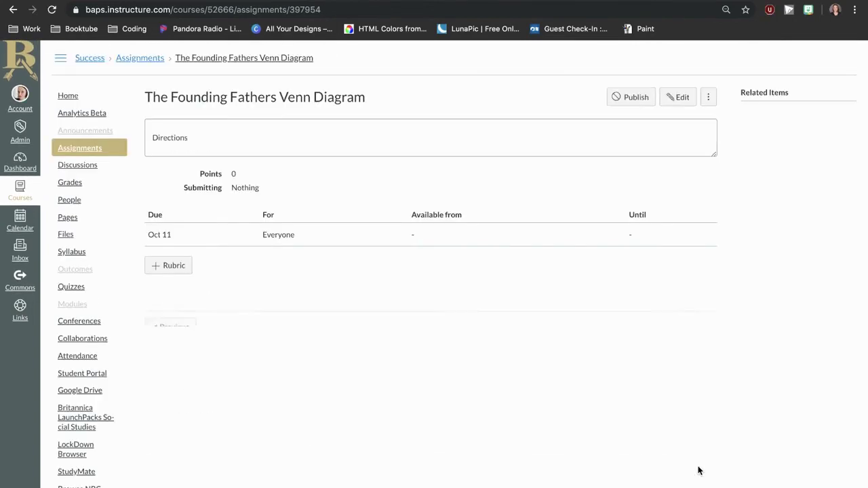
# Add a new quiz named "The Founding Fathers" in the Assignments group to The American Revolution module.
pyautogui.click(83, 303)
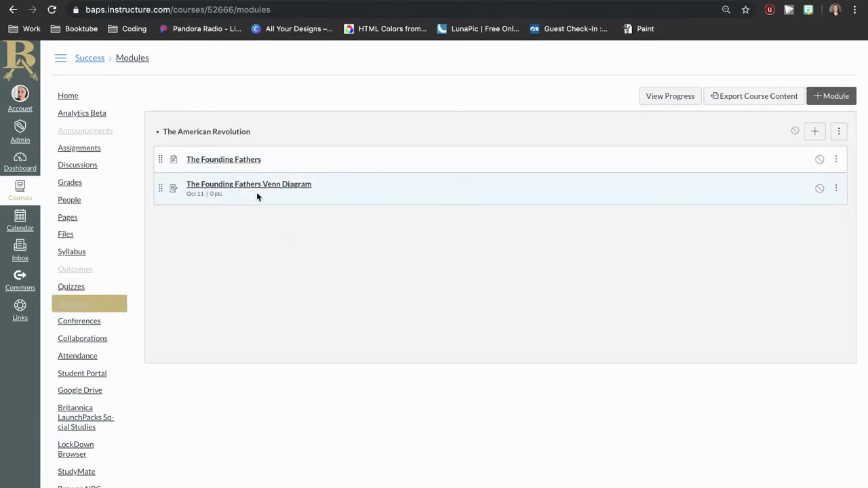
pyautogui.click(815, 131)
pyautogui.click(347, 197)
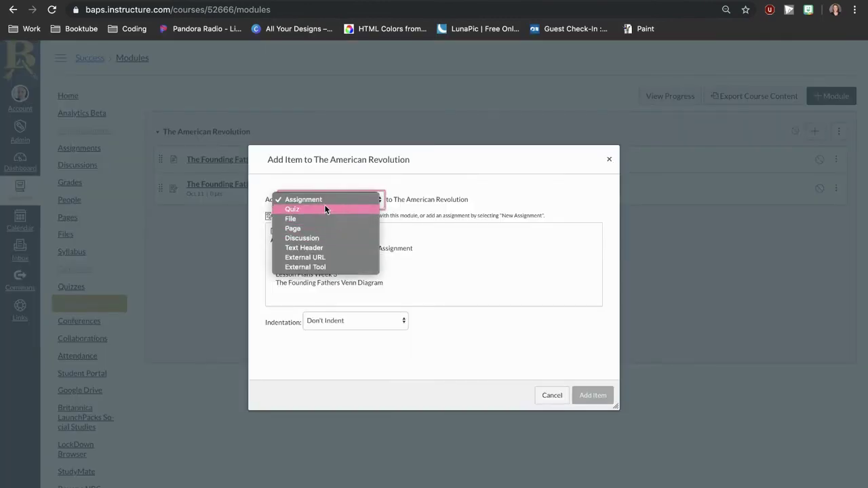
pyautogui.click(326, 207)
pyautogui.click(305, 231)
pyautogui.click(357, 323)
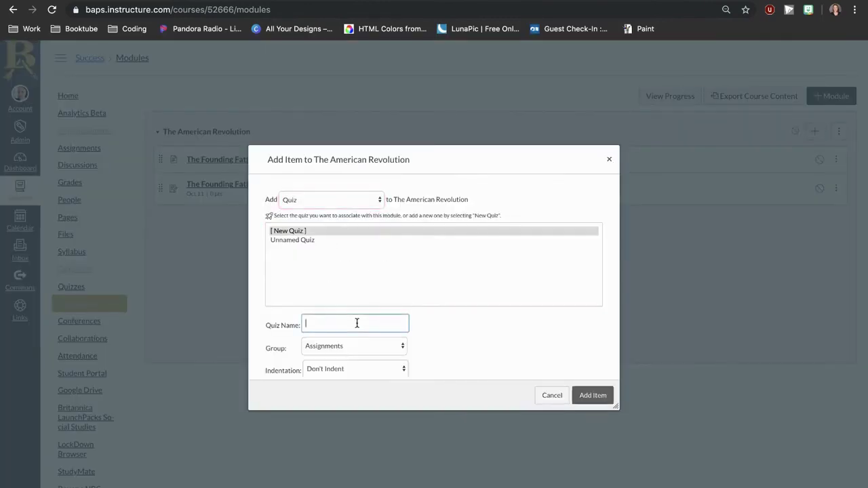
pyautogui.write('The Founding Fathers')
pyautogui.click(597, 399)
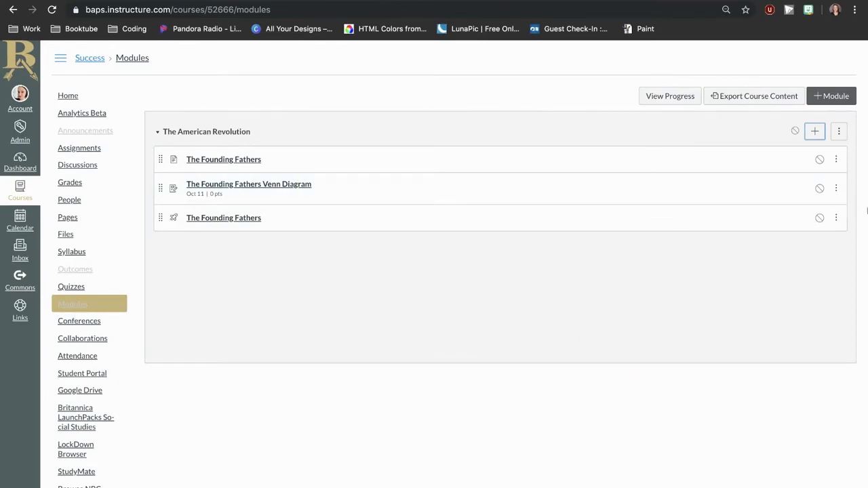
# Publish The American Revolution module together with all of its items.
pyautogui.click(836, 131)
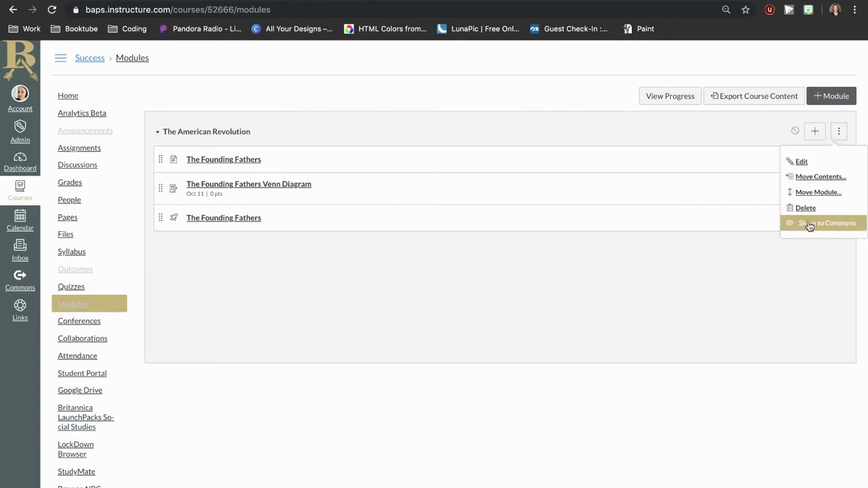
pyautogui.click(750, 281)
pyautogui.click(795, 130)
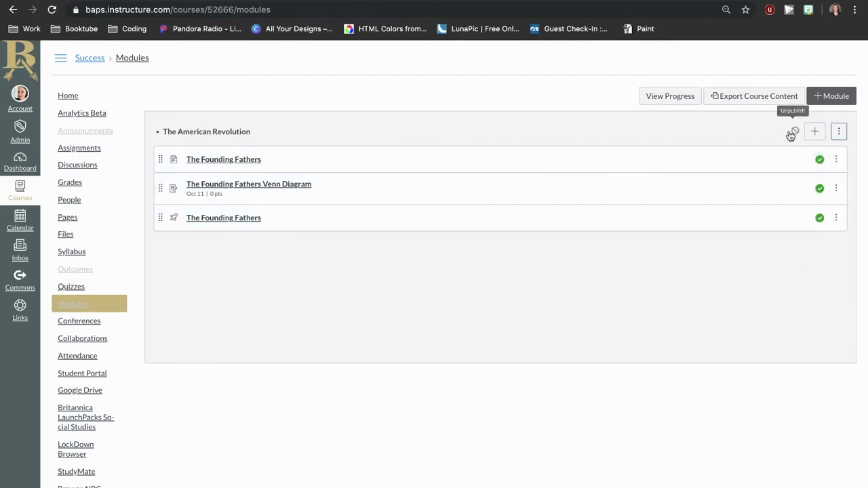
# Edit The American Revolution module's settings and lock it until October 7, 2019.
pyautogui.click(839, 133)
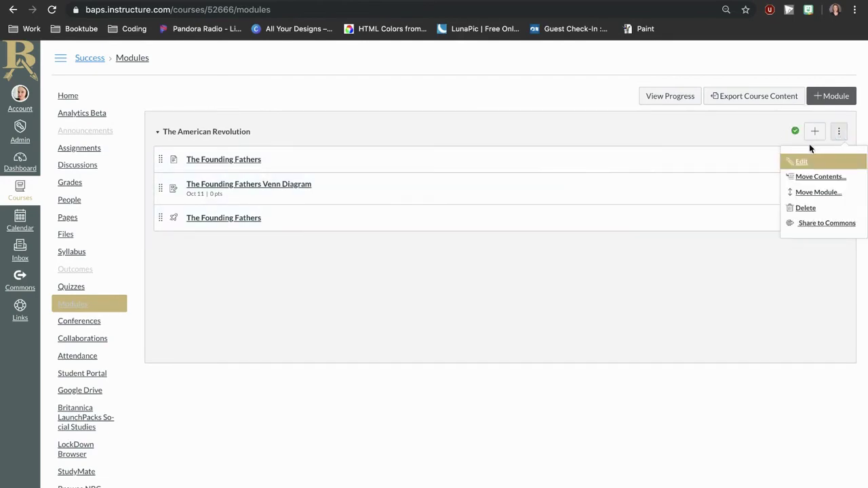
pyautogui.click(800, 161)
pyautogui.click(337, 206)
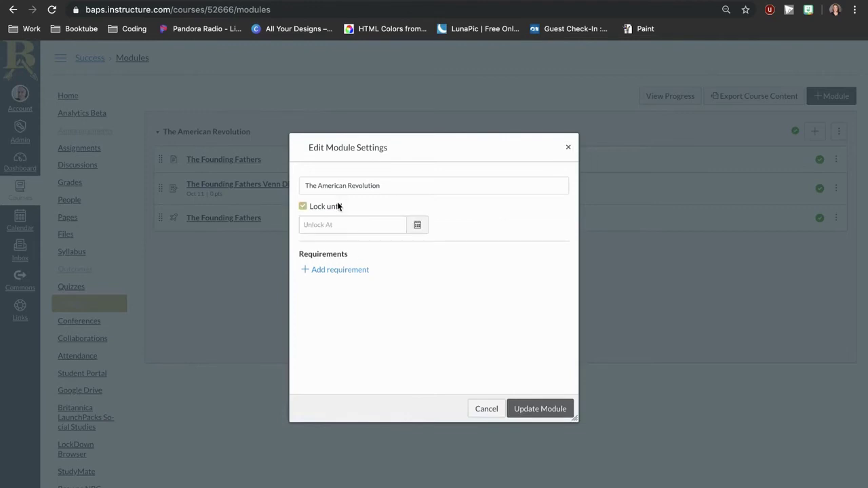
pyautogui.click(418, 225)
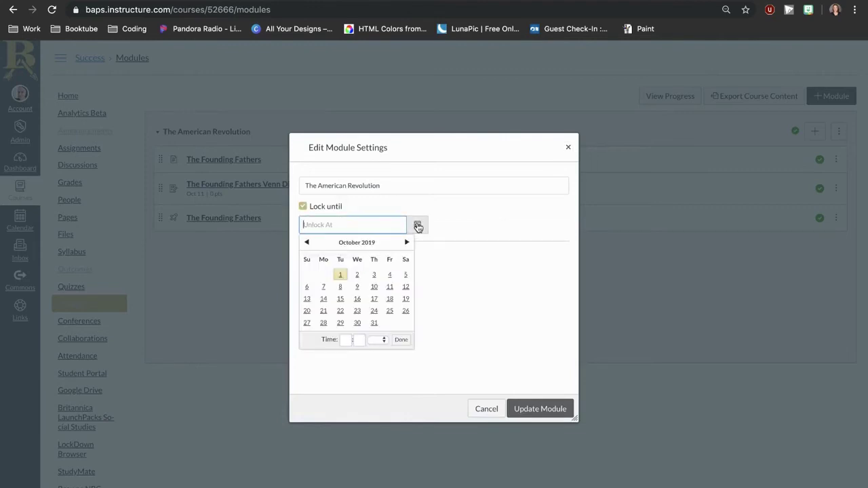
pyautogui.click(323, 286)
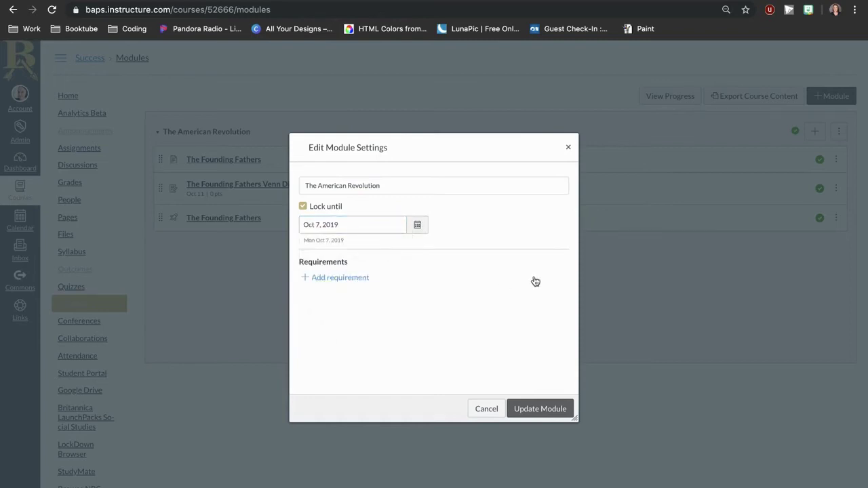
# Add a requirement to mark The Founding Fathers page as done, with all requirements completed in sequential order.
pyautogui.click(352, 278)
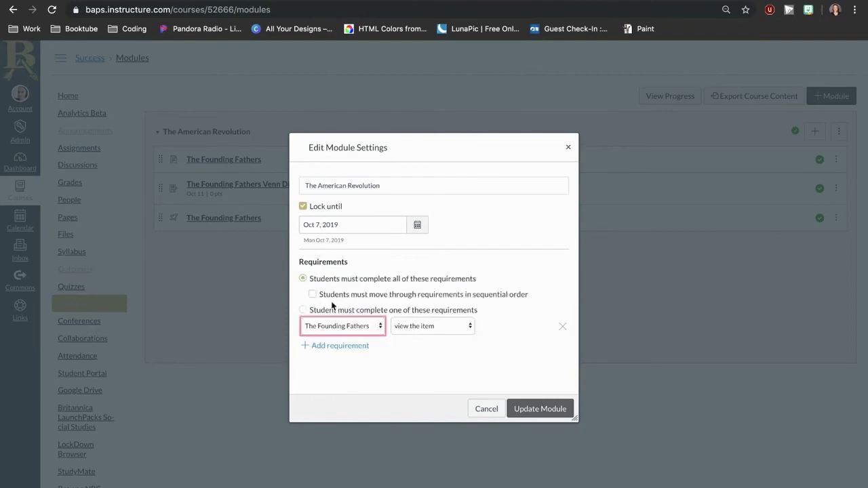
pyautogui.click(312, 295)
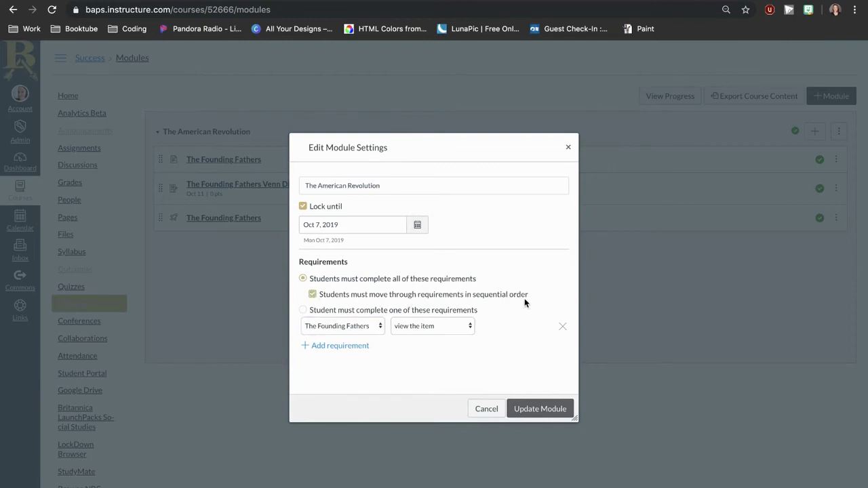
pyautogui.click(303, 311)
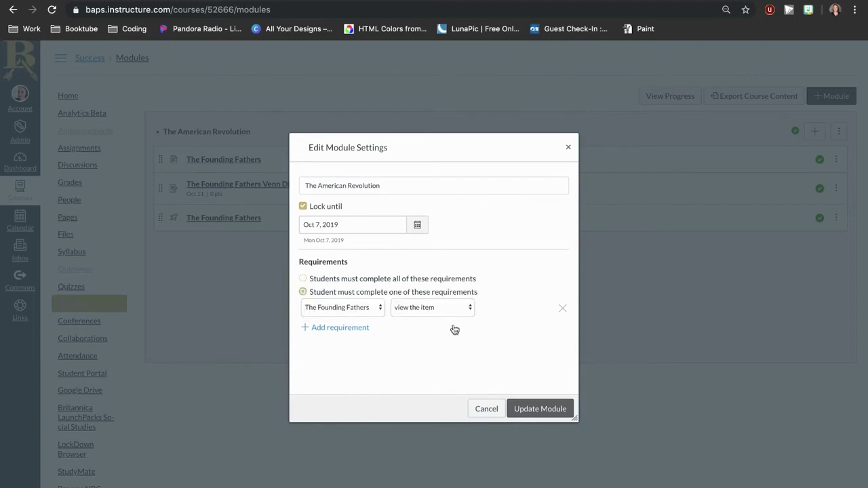
pyautogui.click(303, 279)
pyautogui.click(314, 295)
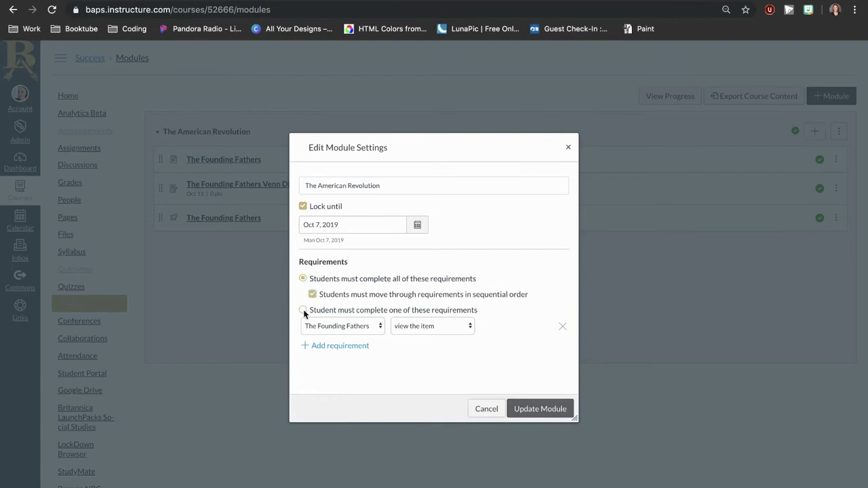
pyautogui.click(408, 327)
pyautogui.click(414, 335)
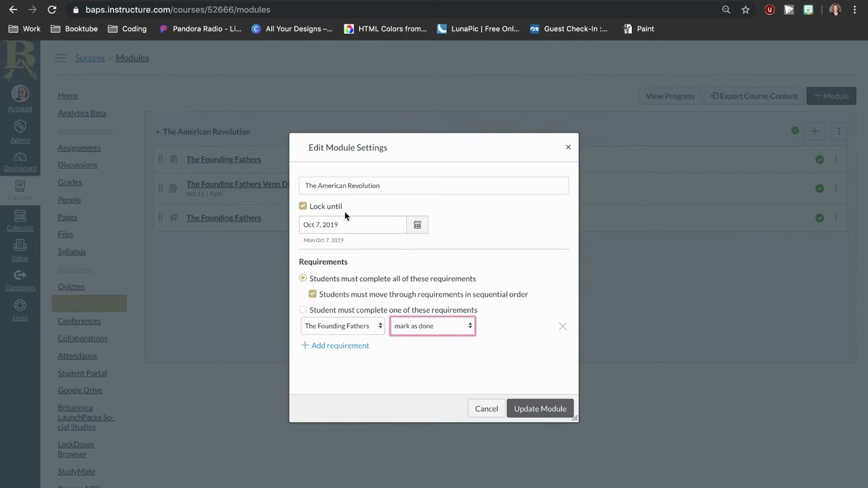
# Add a second requirement that students submit the assignment for The Founding Fathers Venn Diagram.
pyautogui.click(317, 347)
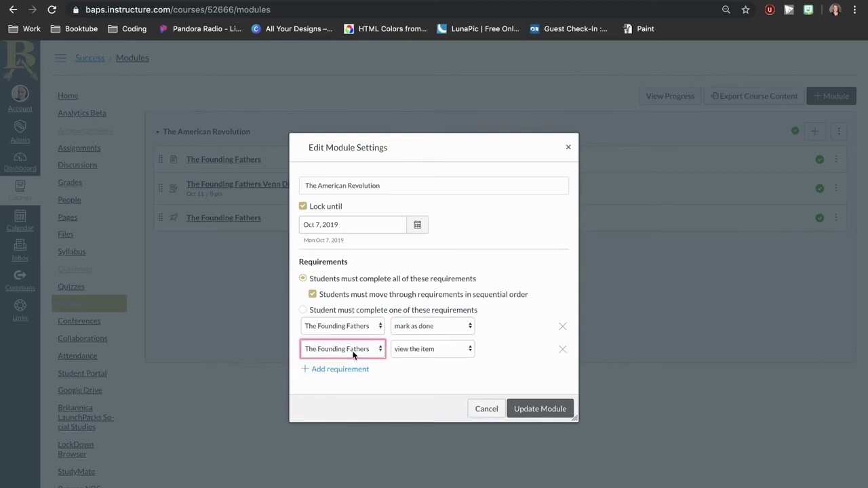
pyautogui.click(353, 354)
pyautogui.click(355, 366)
pyautogui.click(453, 349)
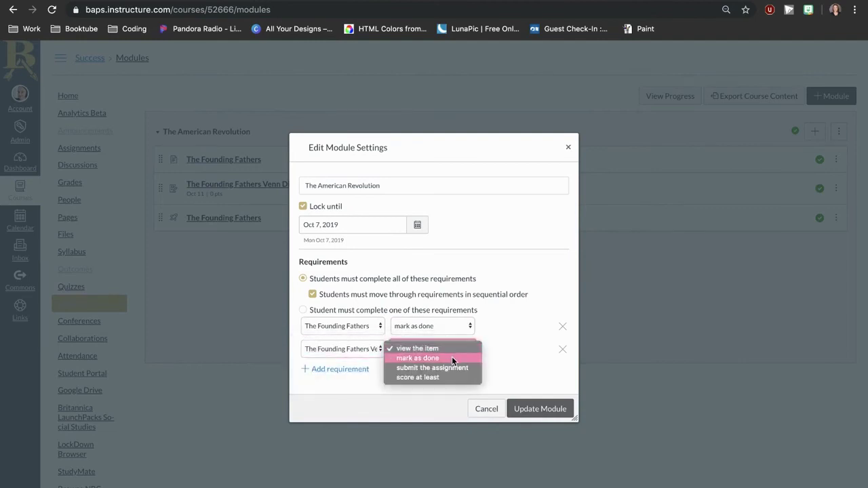
pyautogui.click(451, 368)
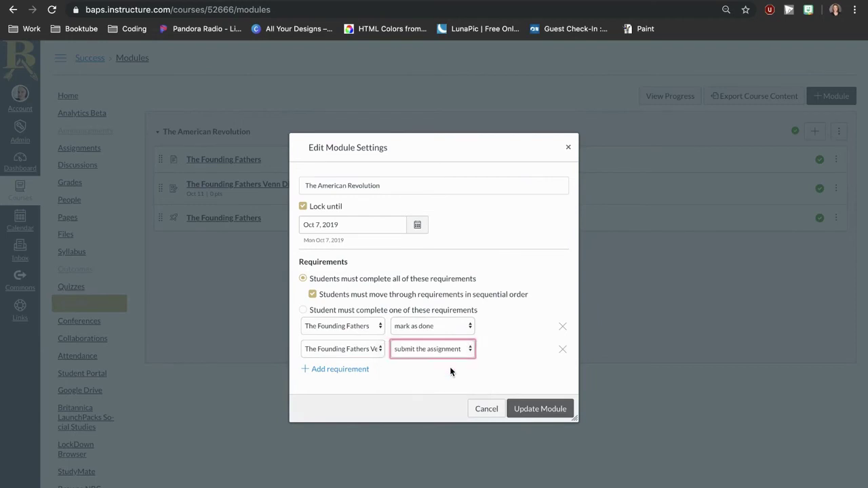
# Add a third requirement that students score at least 70 on The Founding Fathers quiz.
pyautogui.scroll(-1, 450, 372)
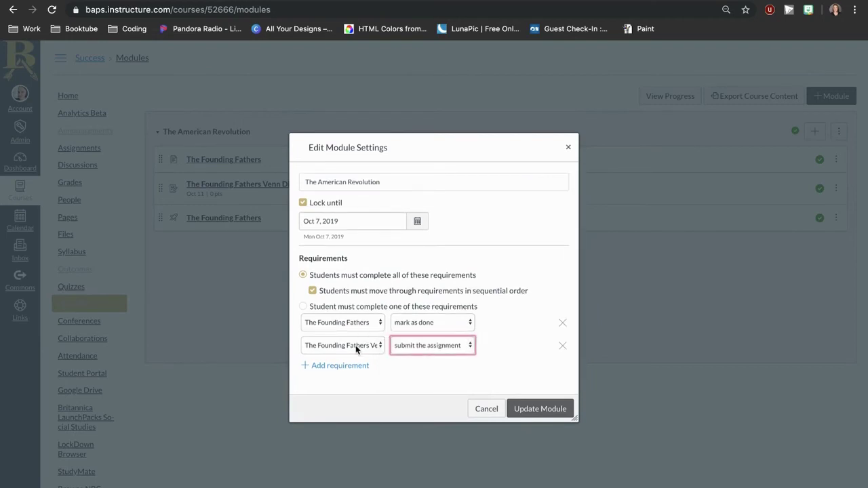
pyautogui.click(347, 367)
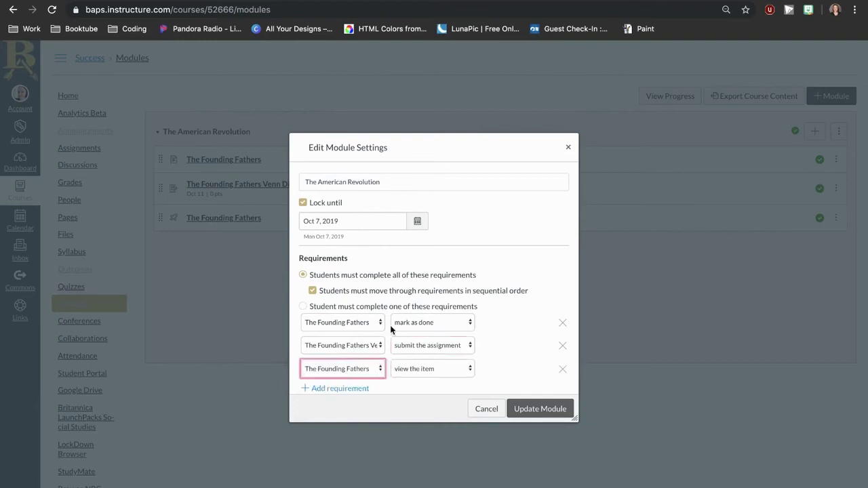
pyautogui.scroll(-1, 390, 327)
pyautogui.click(371, 346)
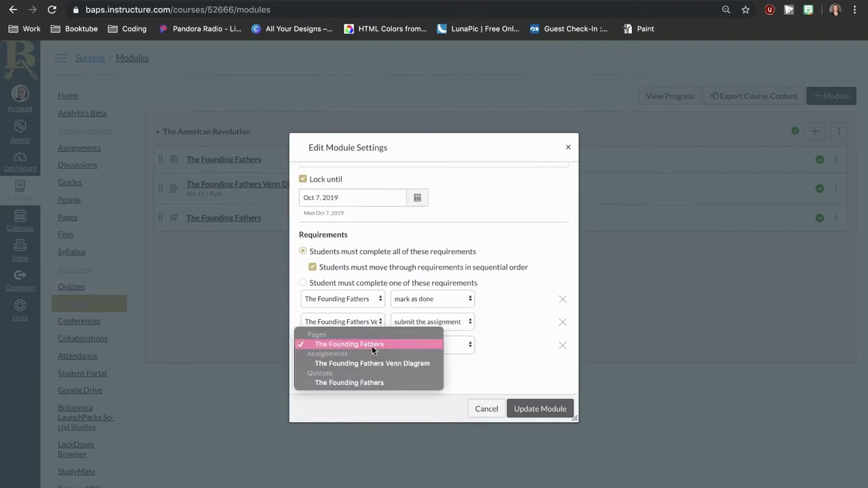
pyautogui.click(368, 382)
pyautogui.click(425, 345)
pyautogui.click(428, 364)
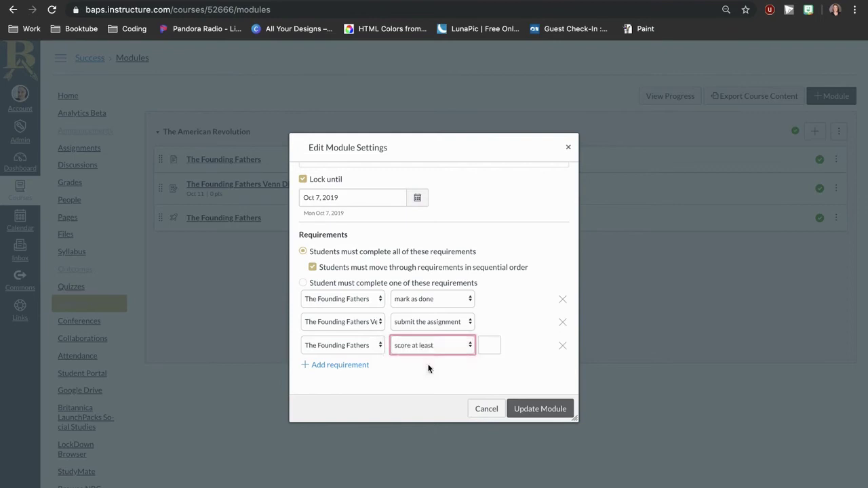
pyautogui.click(492, 348)
pyautogui.write('70')
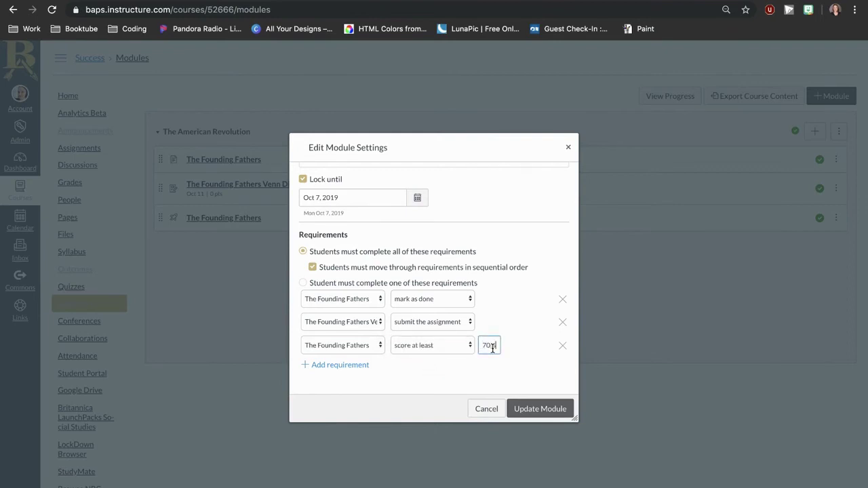
# Update the module with the new settings and let students continue in the course without re-locking modules.
pyautogui.click(504, 379)
pyautogui.click(525, 409)
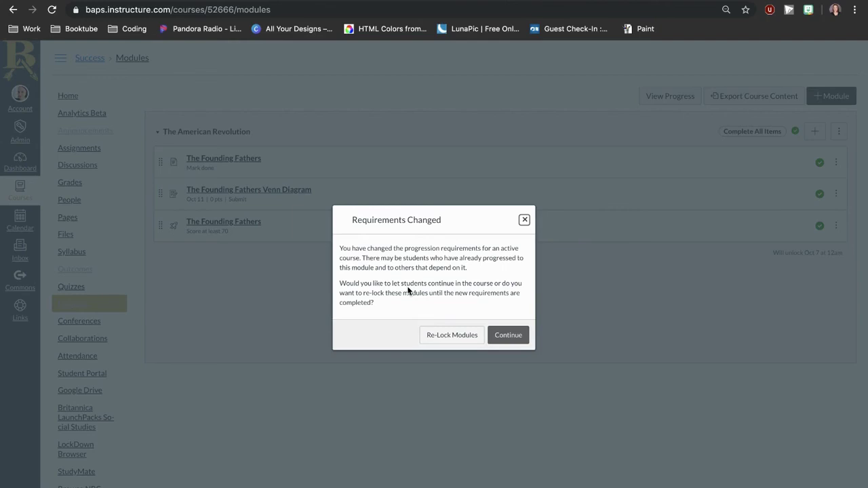
pyautogui.click(524, 339)
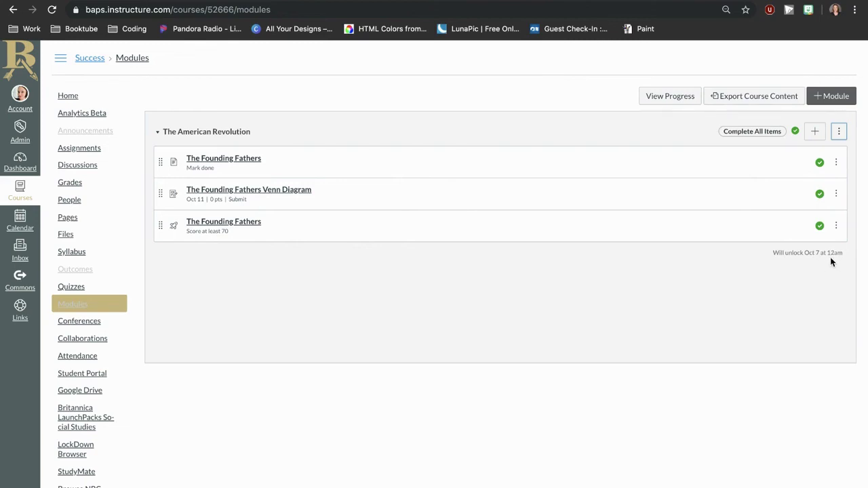
# Add a new module named "The Civil War" without a lock date or prerequisites.
pyautogui.click(822, 95)
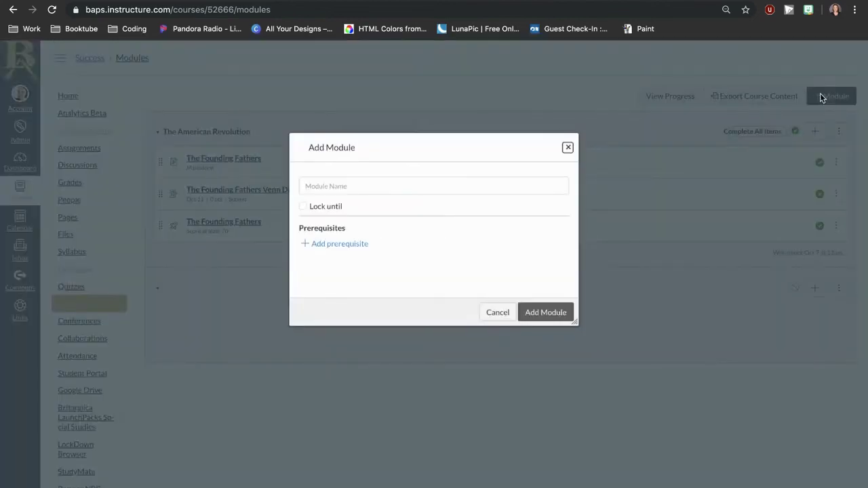
pyautogui.click(390, 191)
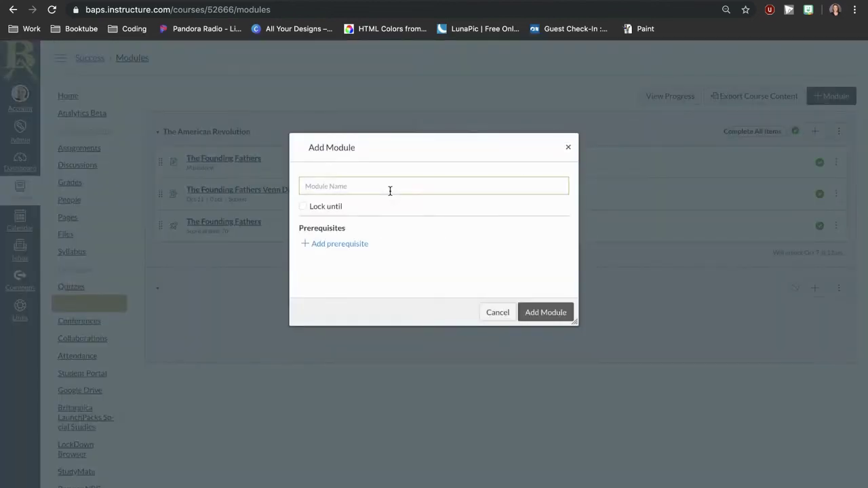
pyautogui.write('The Civil War')
pyautogui.click(548, 310)
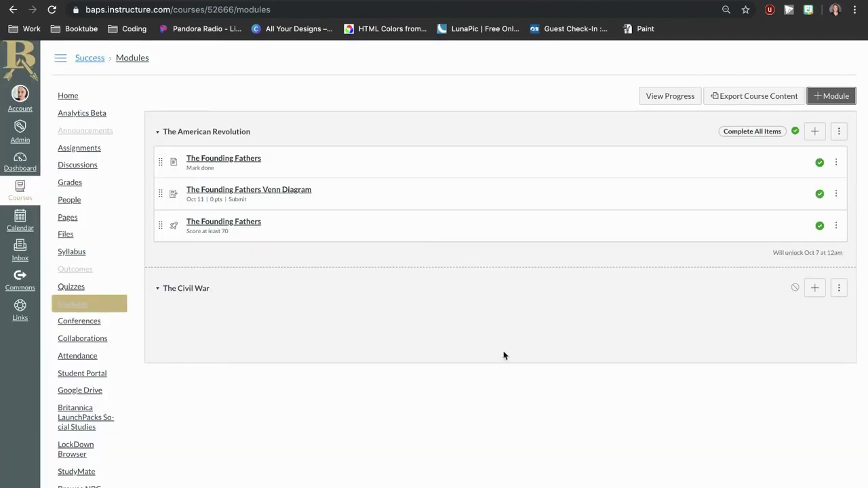